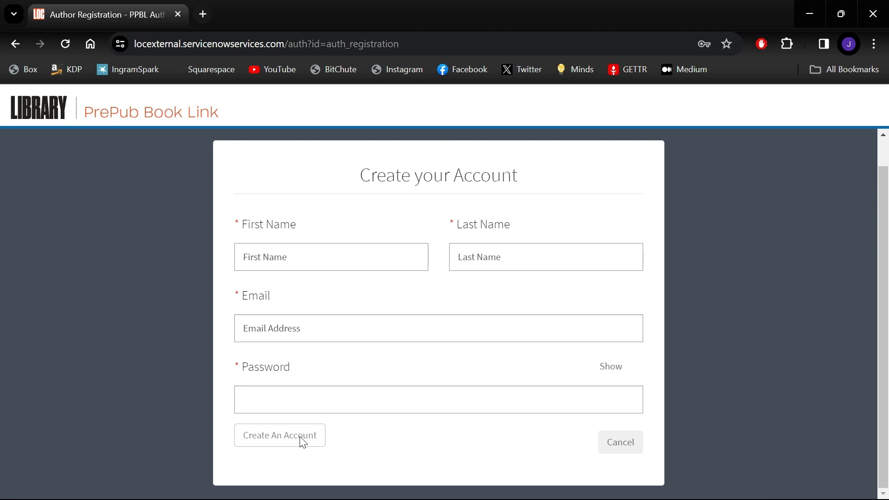
Go back from the Create your Account form to the Author Login page.
key("alt+Left")
Log in to the author account and start a new LCCN request.
left_click(459, 342)
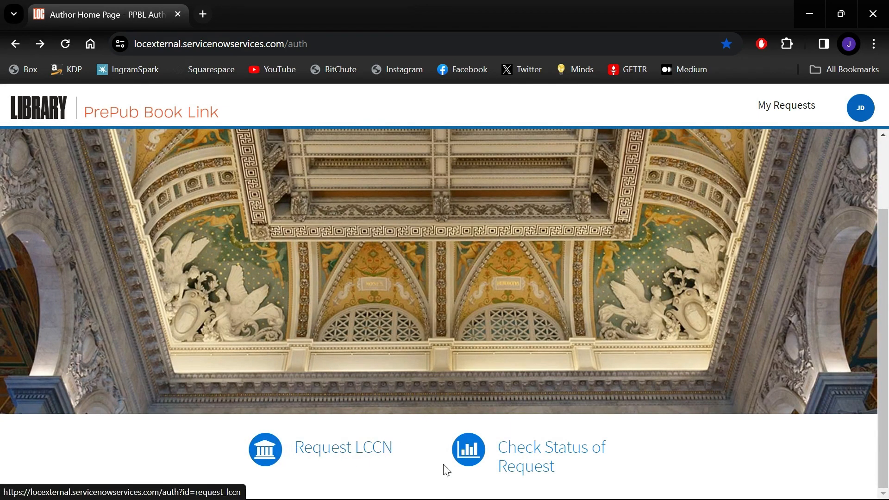
left_click(342, 456)
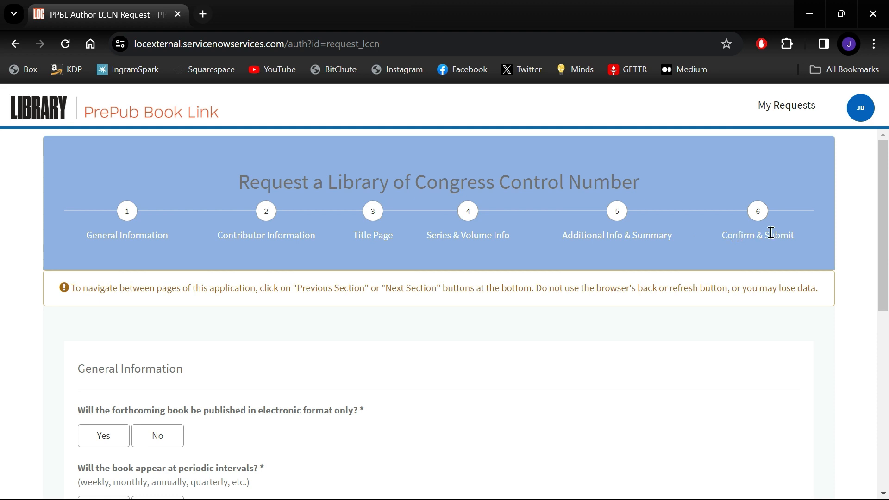
Answer No to the electronic-only, periodic-intervals and children/young-adult questions.
scroll(771, 233, "down", 1)
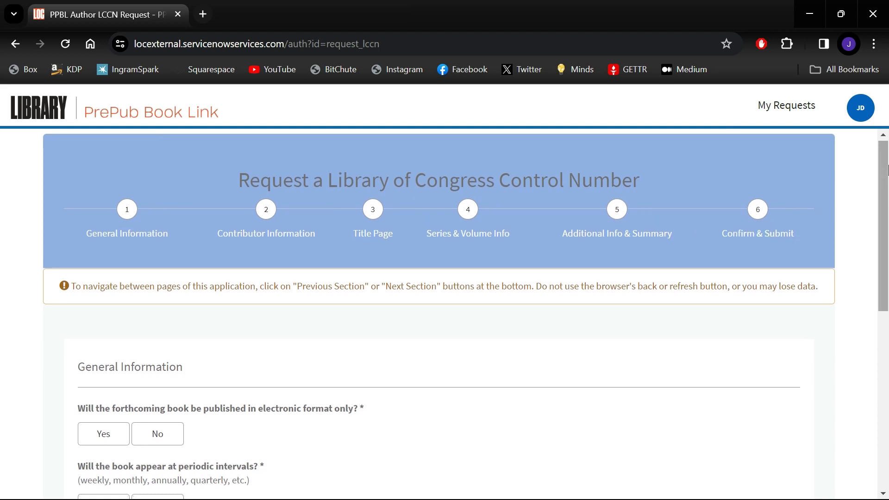
left_click_drag(886, 170, 887, 284)
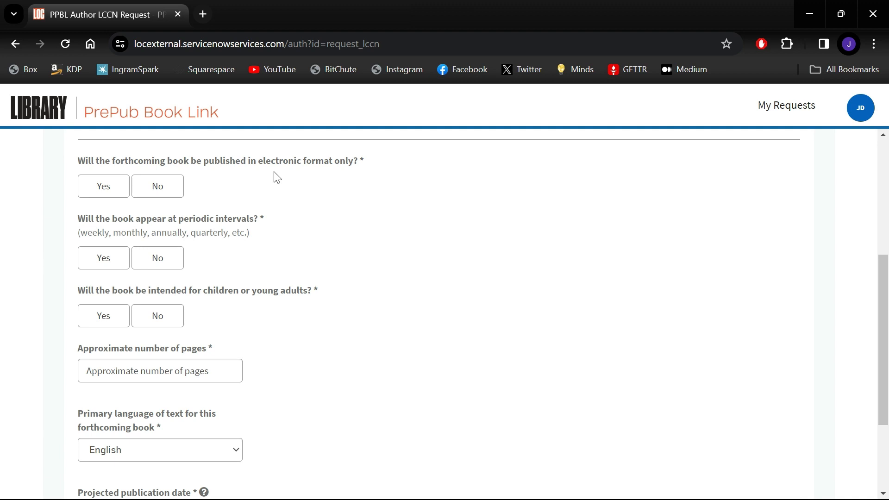
left_click(157, 187)
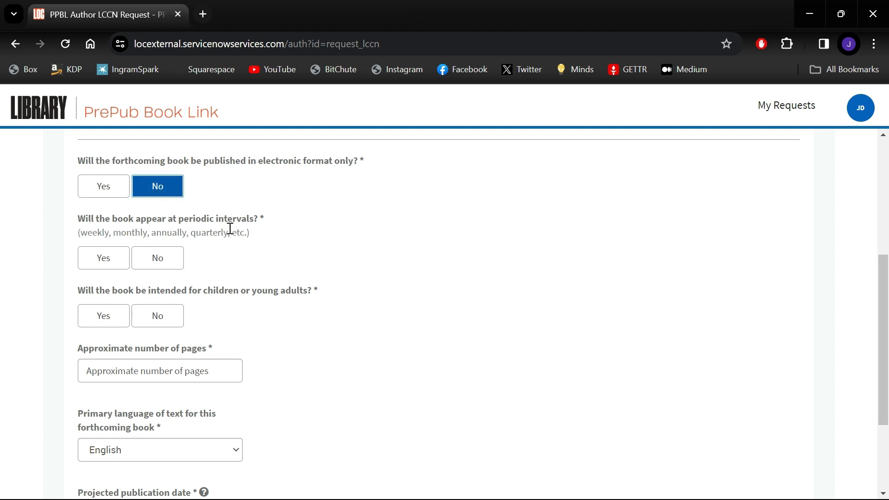
scroll(237, 258, "down", 1)
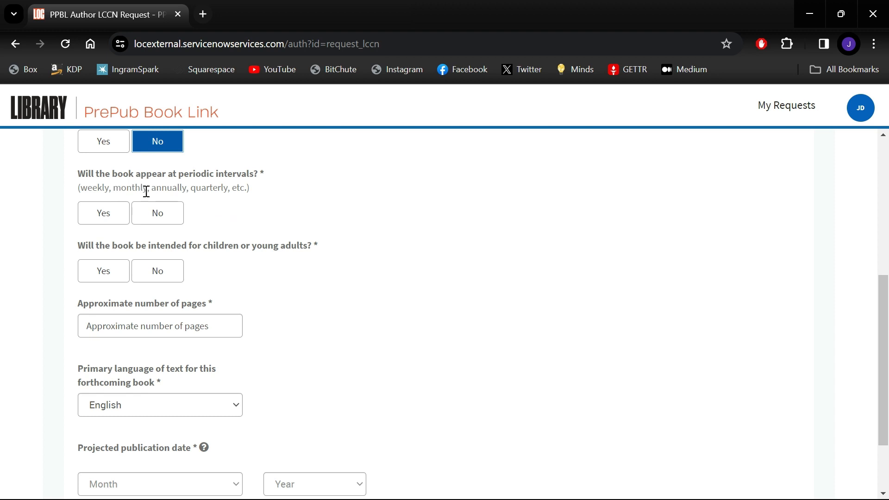
left_click(158, 221)
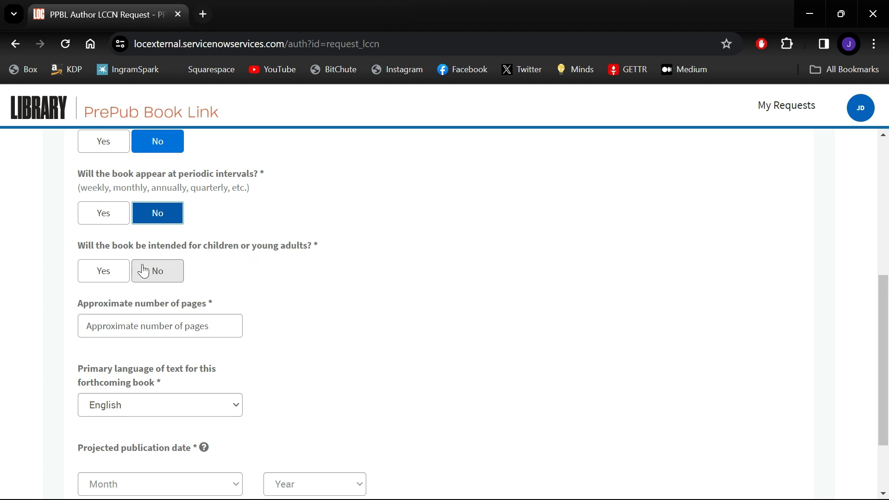
left_click(175, 275)
scroll(175, 275, "down", 2)
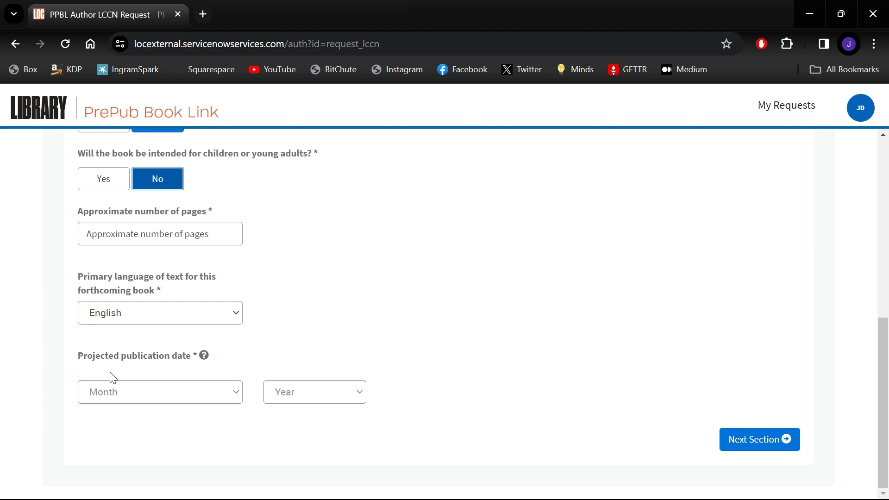
Enter 500 as the approximate number of pages.
left_click(152, 240)
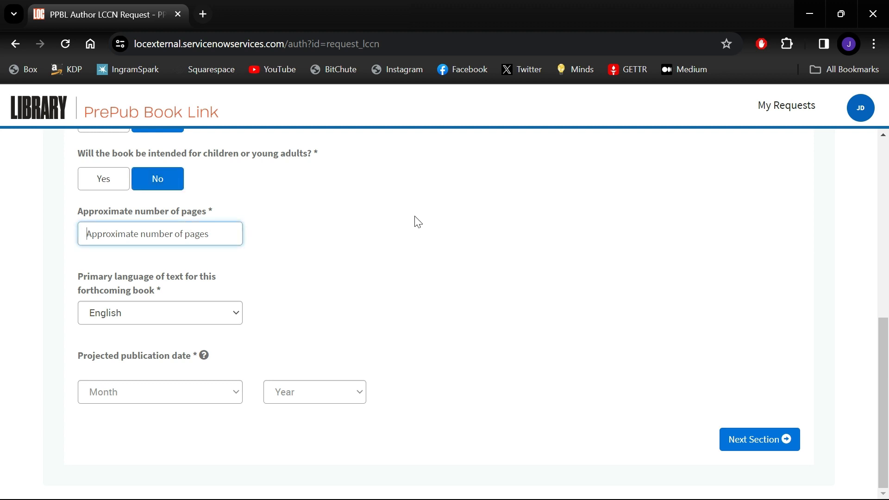
type("500")
key("Tab")
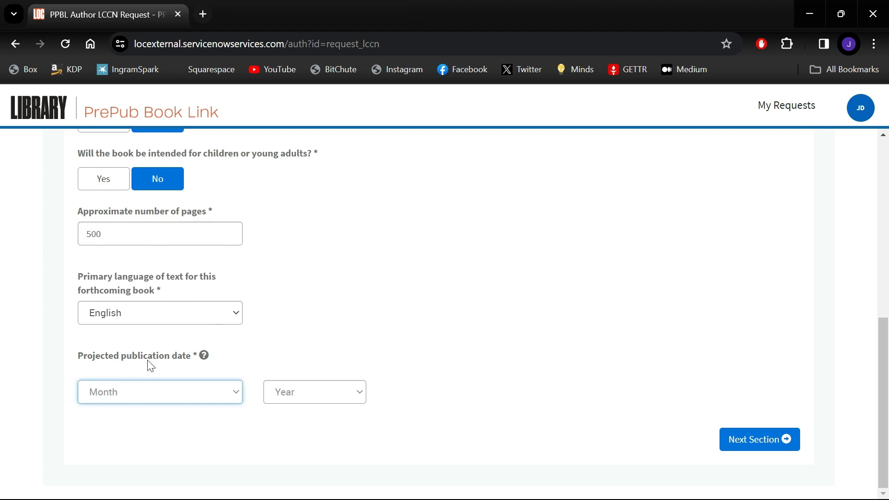
Set the projected publication date to August 2025 and move on to Contributor Information.
left_click(159, 390)
left_click(159, 390)
left_click(202, 355)
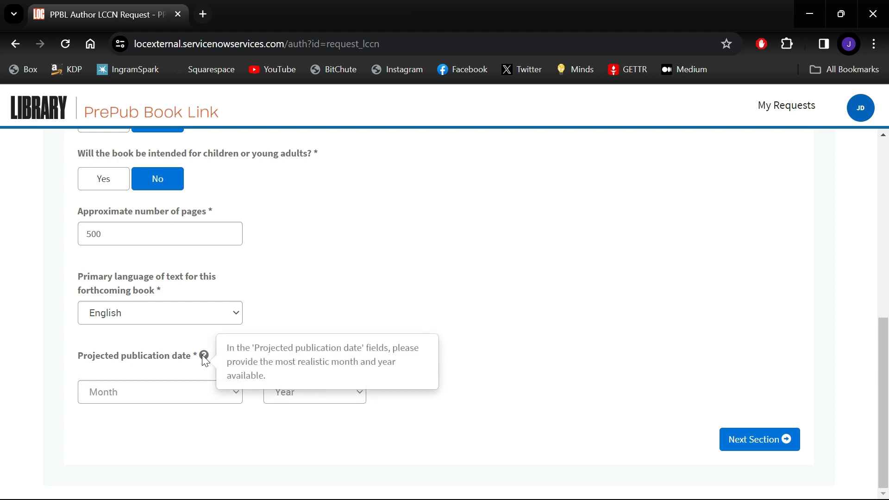
left_click(159, 400)
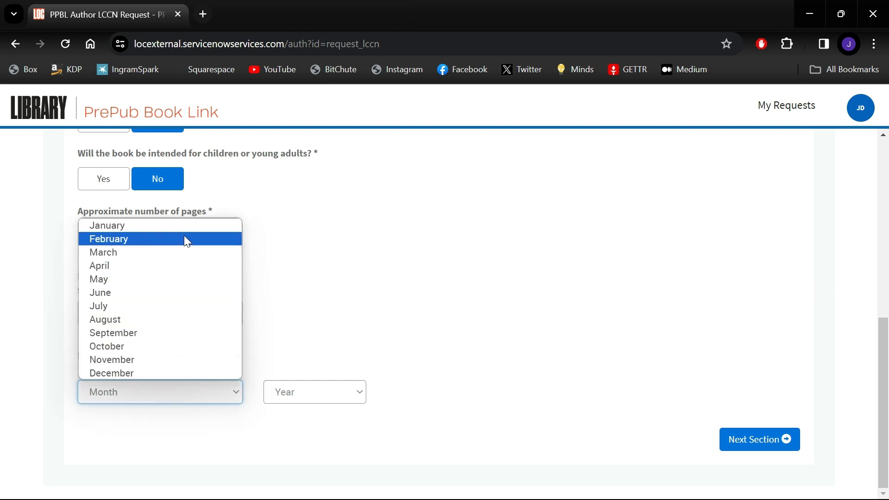
left_click(167, 326)
left_click(327, 401)
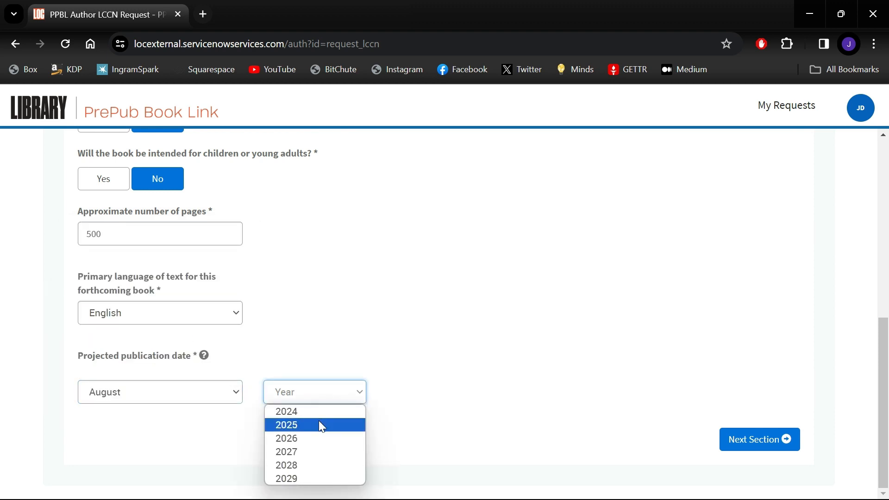
left_click(319, 422)
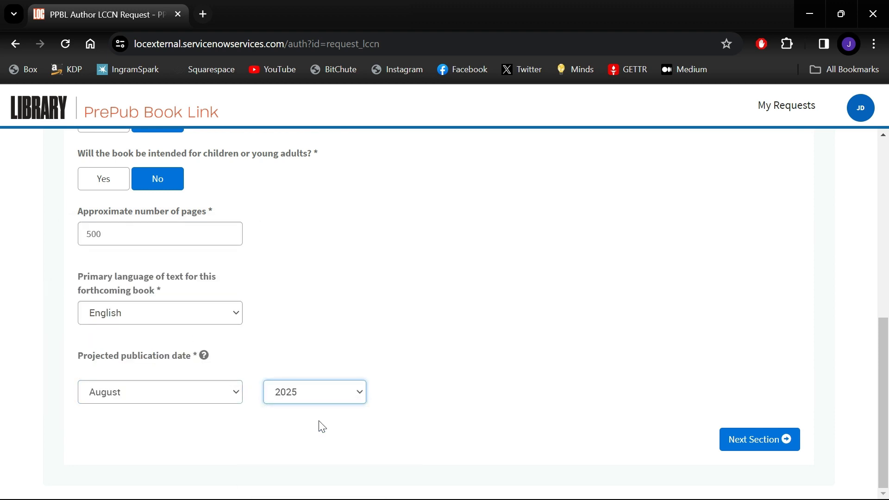
left_click(768, 440)
Add the individual contributor's first and last name as type Author, then advance to Title Page.
scroll(411, 366, "down", 1)
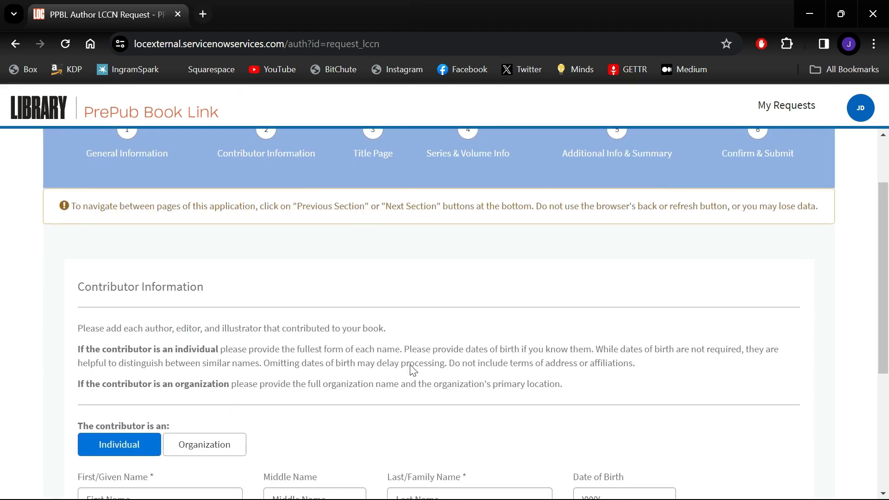
scroll(411, 366, "down", 2)
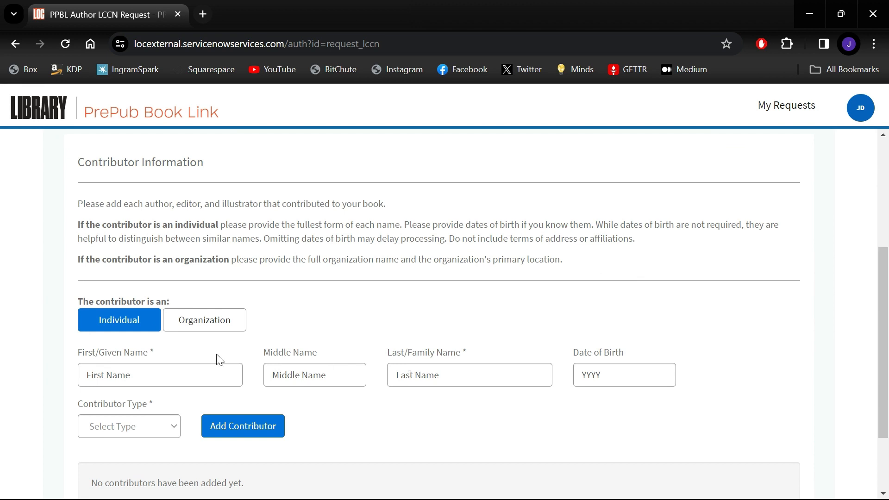
left_click(165, 369)
type("Joseph")
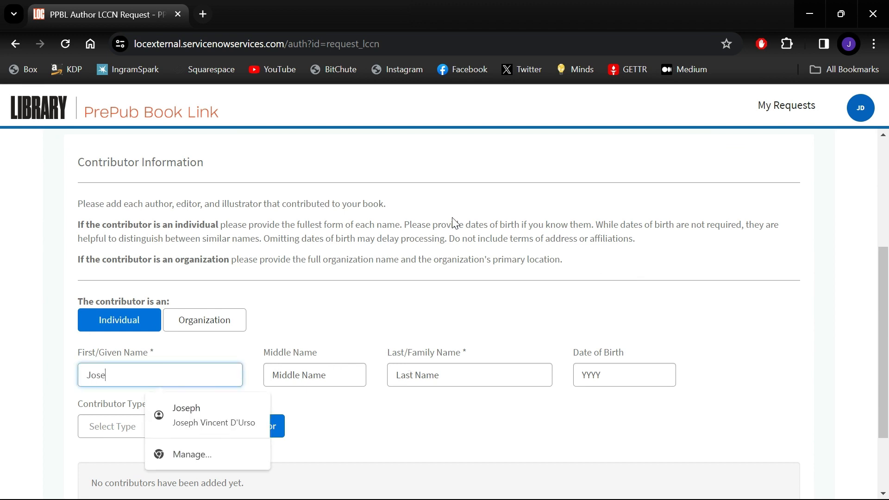
key("Tab")
key("Tab")
type("DU")
key("BackSpace")
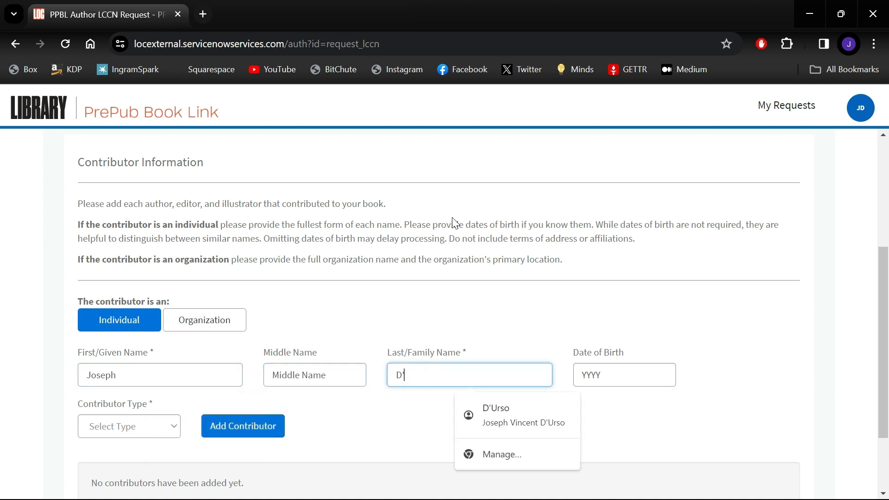
type("'Urso")
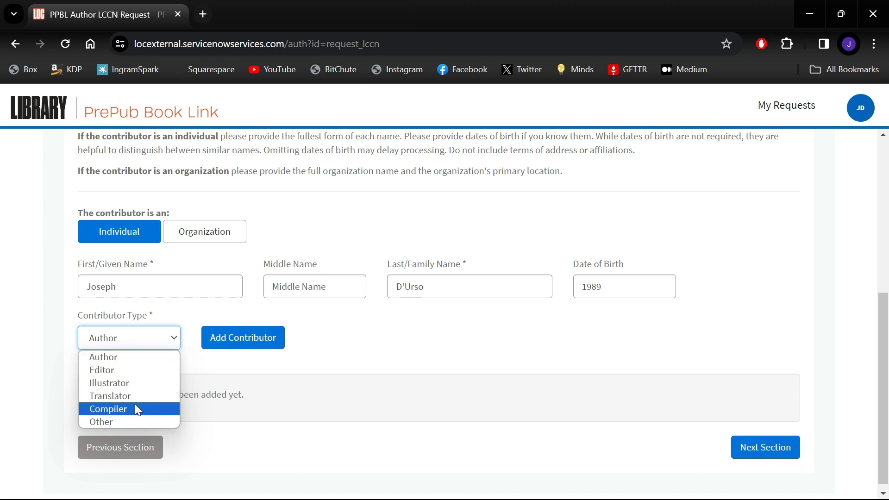
left_click(133, 363)
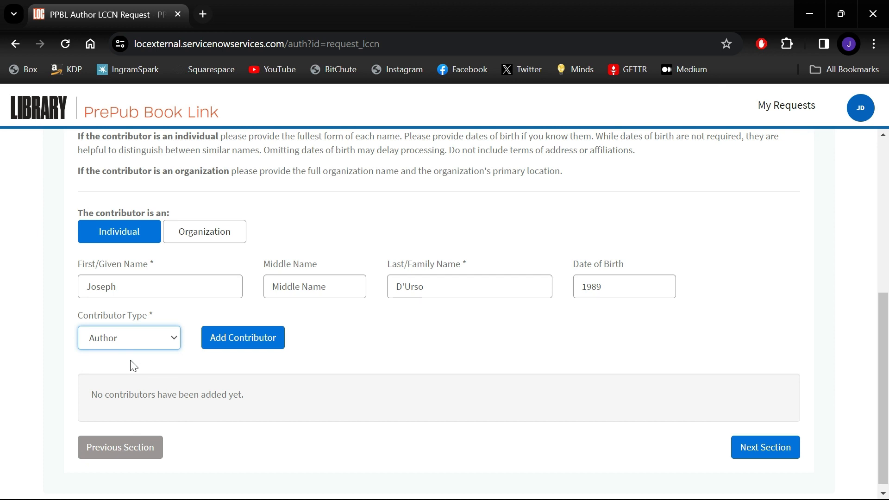
left_click(273, 341)
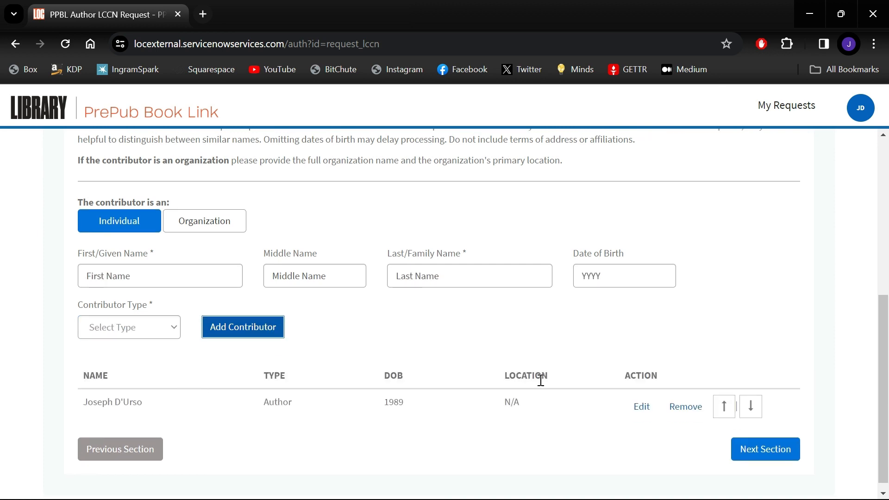
left_click(743, 451)
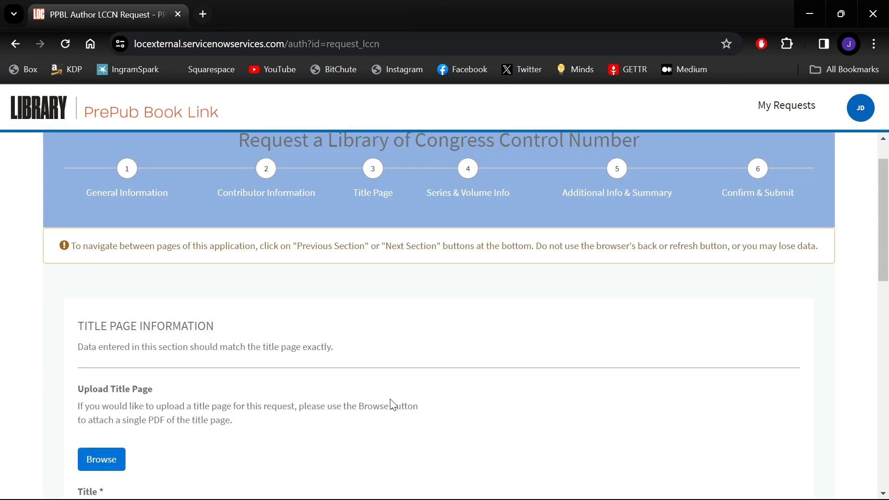
Enter the title 'The Aethererse 2' and subtitle 'Pilgrims in an Unholy Land'.
scroll(393, 404, "down", 5)
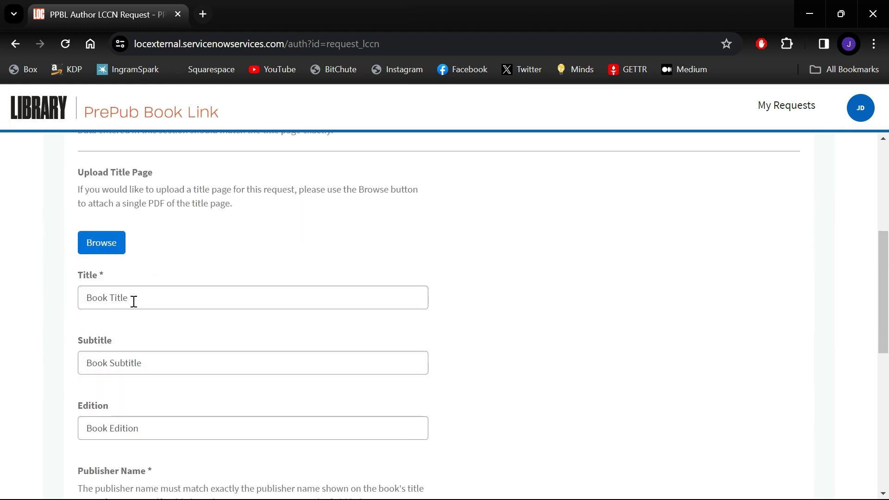
left_click(134, 303)
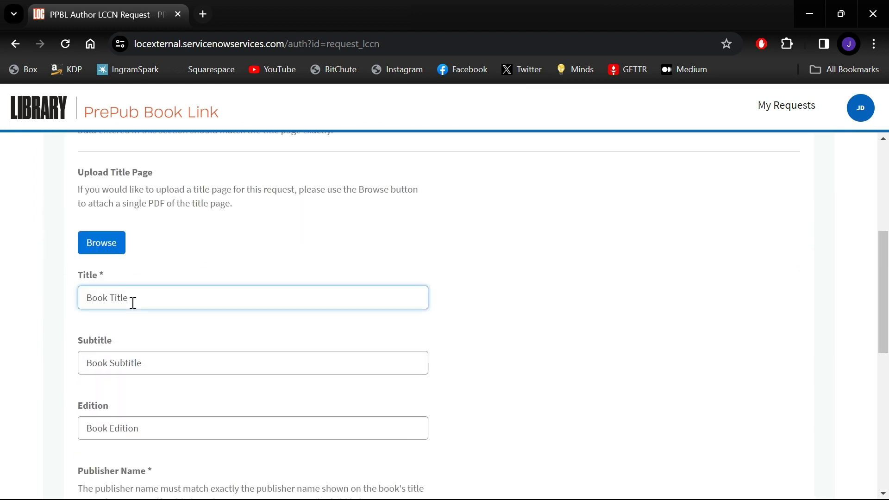
type("The Aeth")
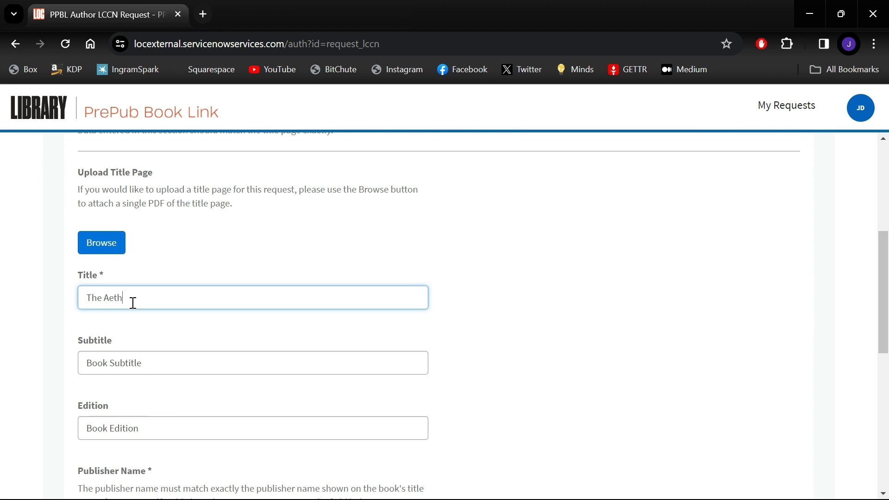
type("ererse 2")
key("Tab")
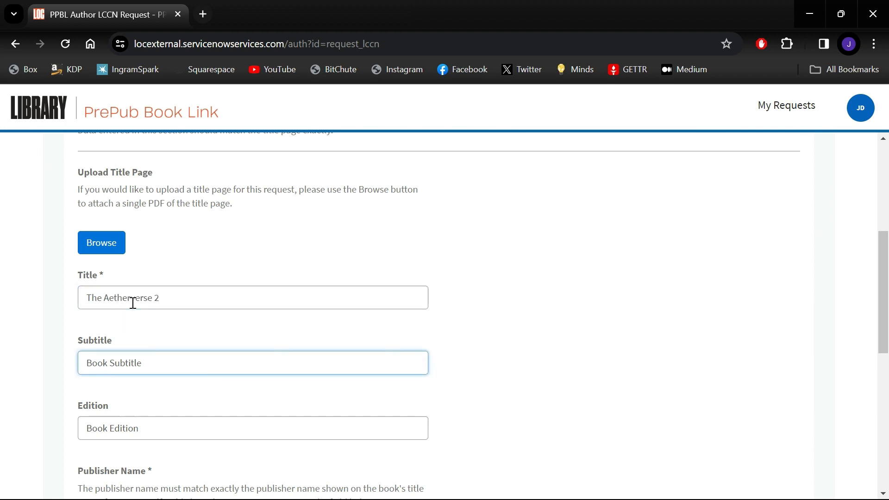
type("Pilgrims in an Unholy Land")
key("Tab")
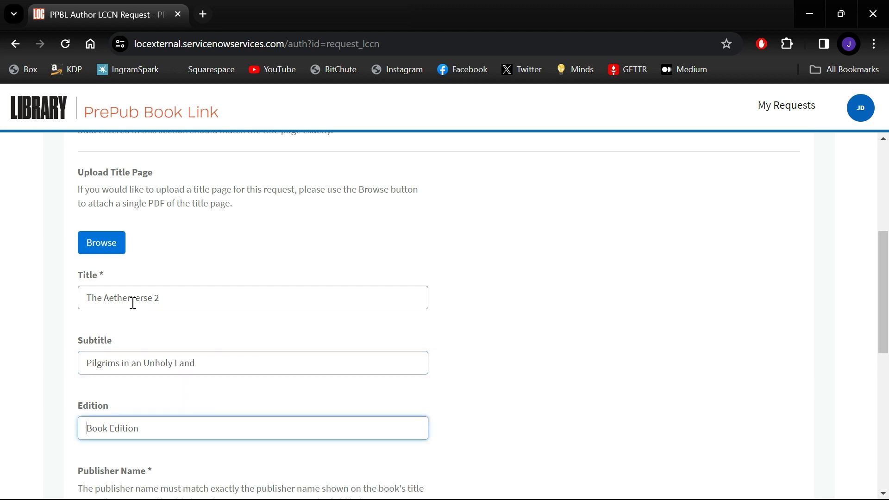
Set publisher Aether Press and place of publication Miami, Florida.
scroll(133, 303, "down", 3)
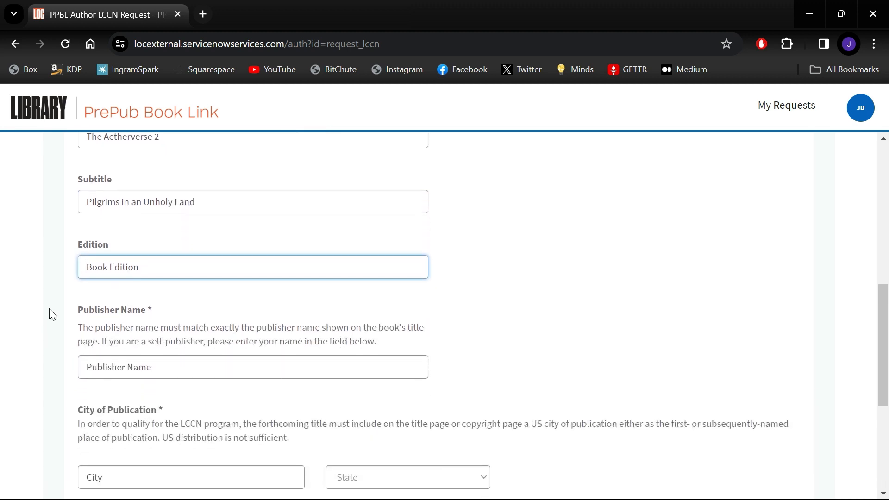
scroll(49, 309, "down", 2)
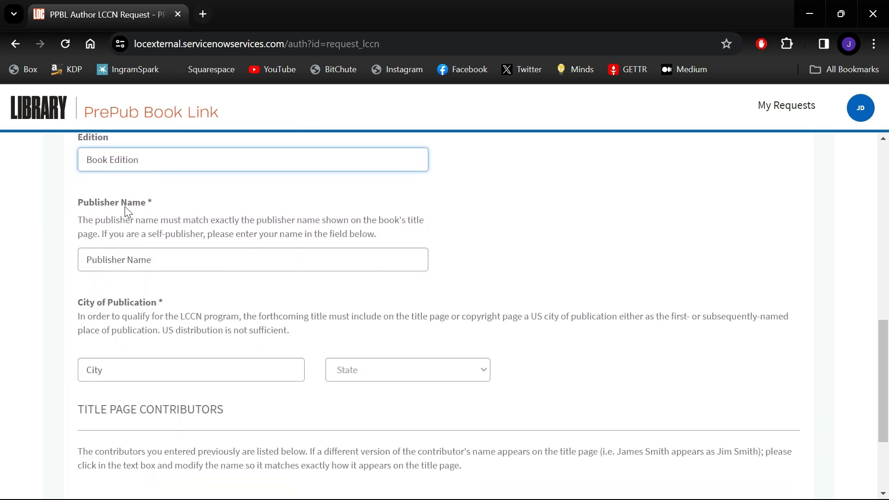
left_click(218, 255)
type("Aether")
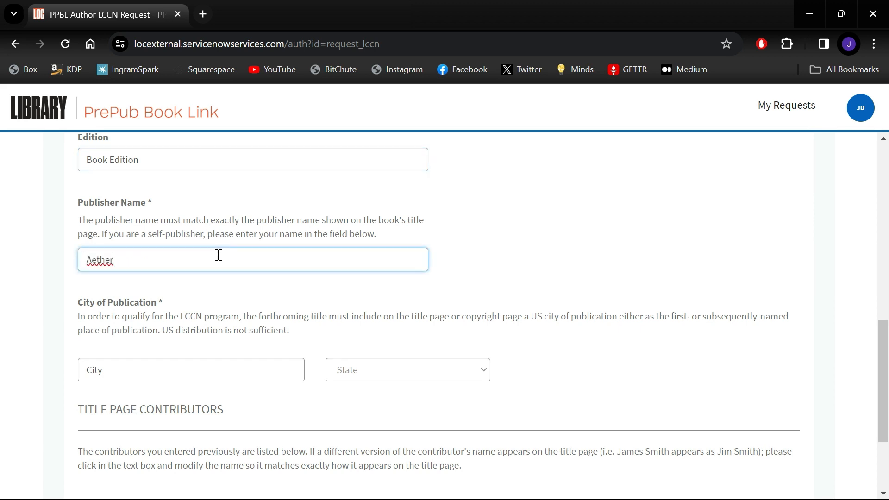
type(" Press")
left_click(158, 367)
type("Miami")
key("Tab")
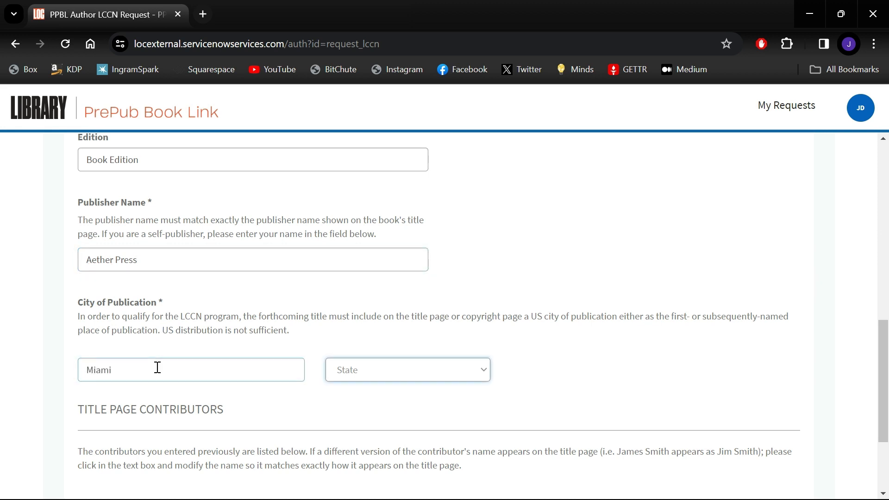
key("f")
key("l")
Replace the author's first name with the shortened title-page form.
scroll(158, 367, "down", 3)
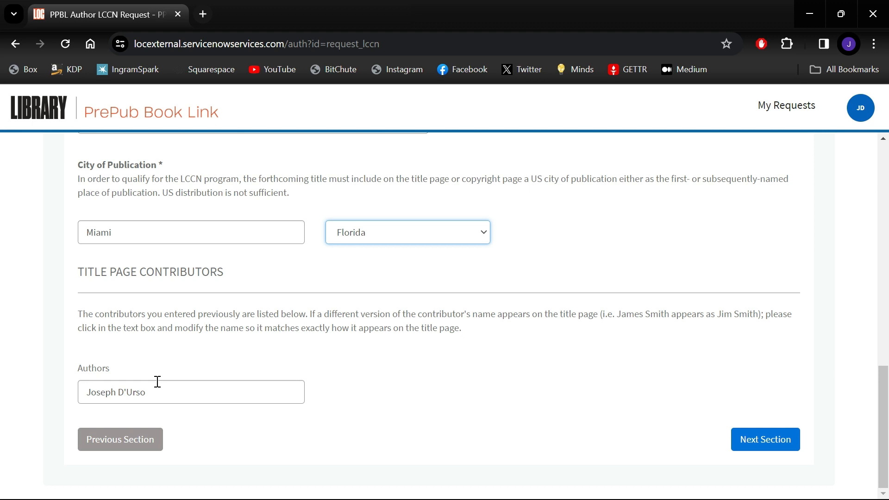
double_click(108, 395)
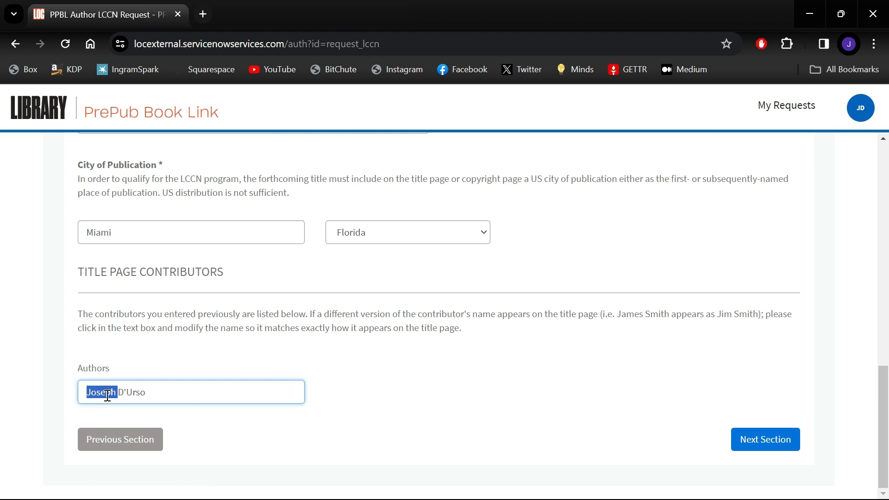
type("Joey")
Mark the book as part of a series and add The Aetherverse, volume 2.
left_click(741, 439)
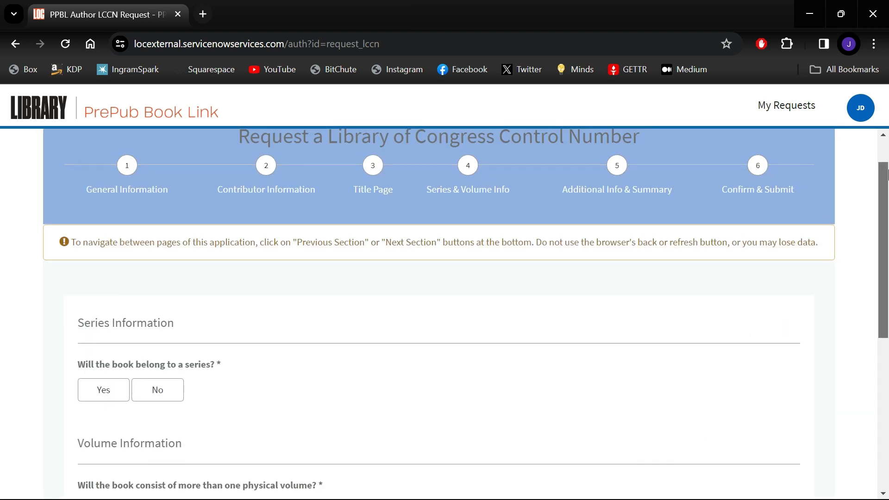
scroll(887, 173, "down", 3)
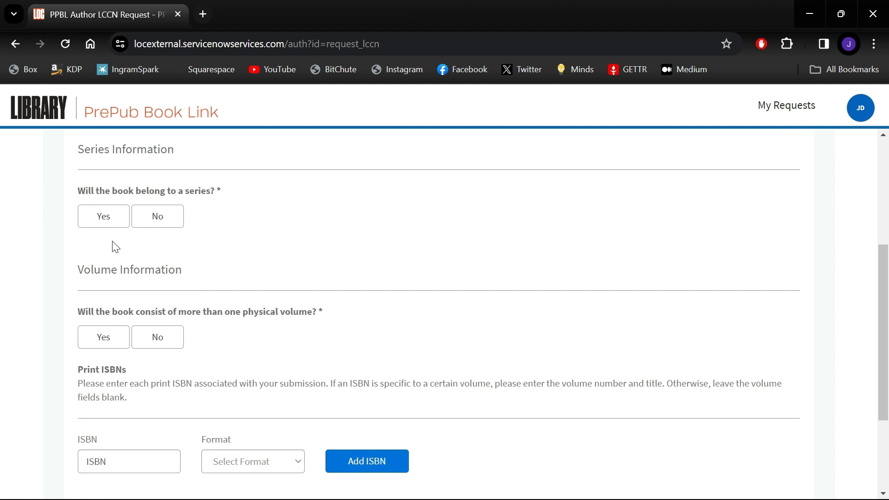
left_click(106, 226)
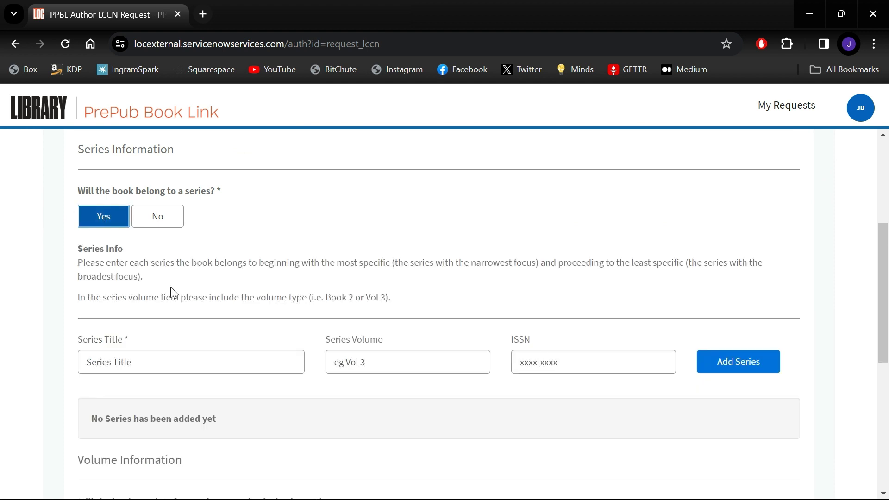
left_click(162, 356)
type("The Aeth")
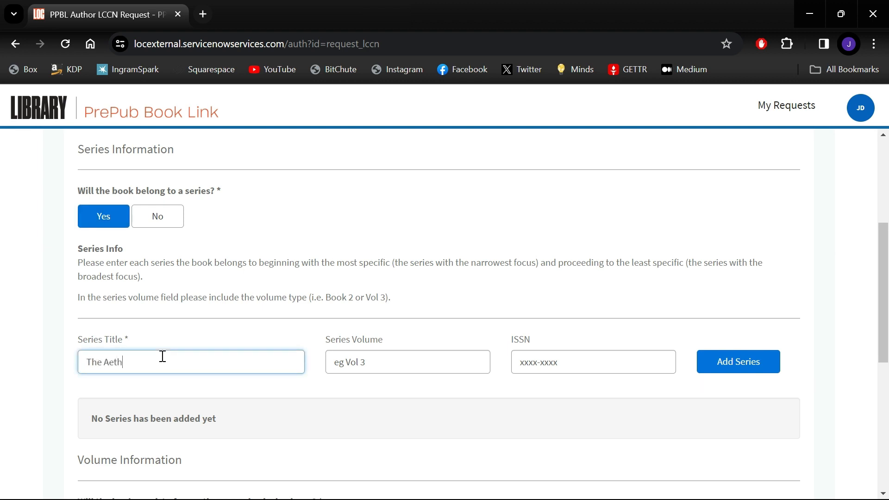
type("erverse")
key("Tab")
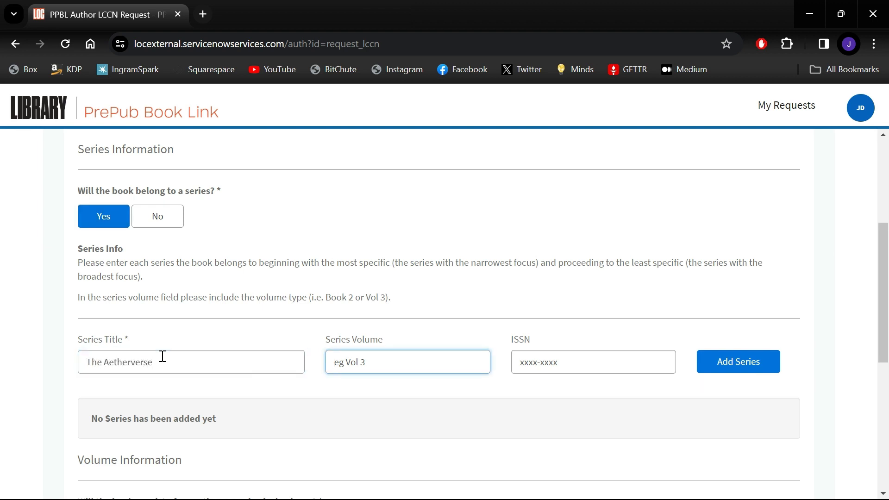
type("2")
key("Tab")
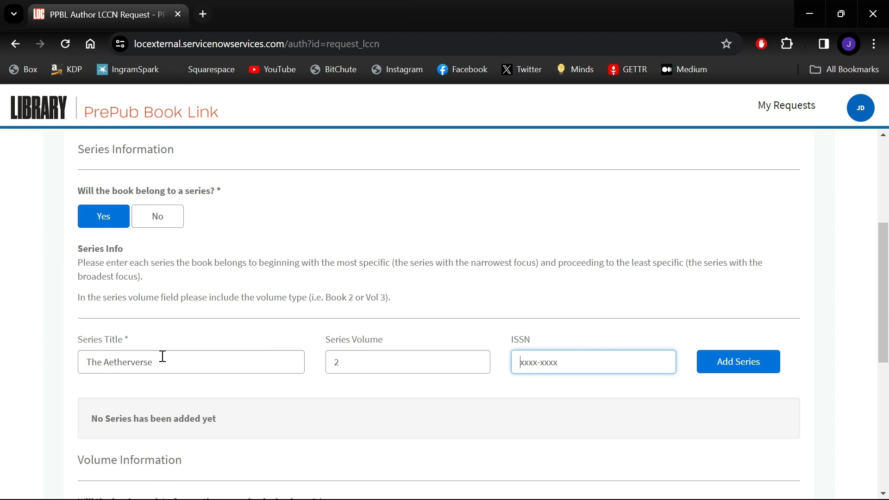
left_click(717, 362)
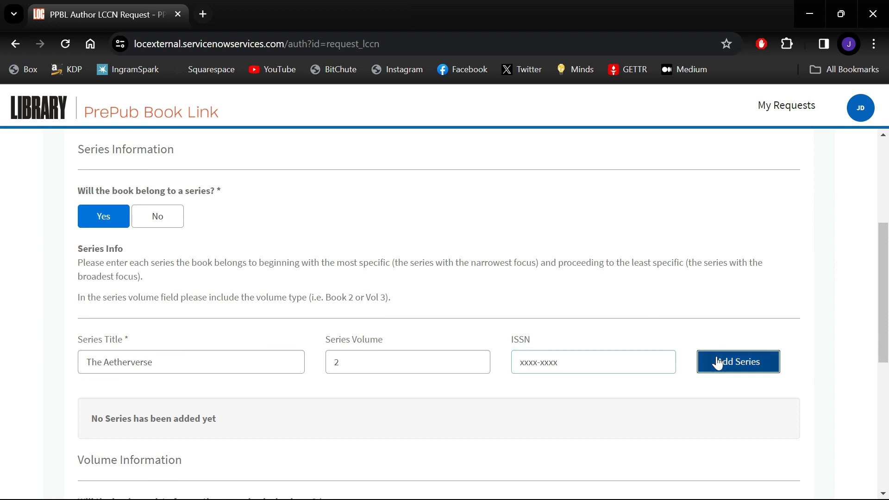
scroll(72, 342, "down", 7)
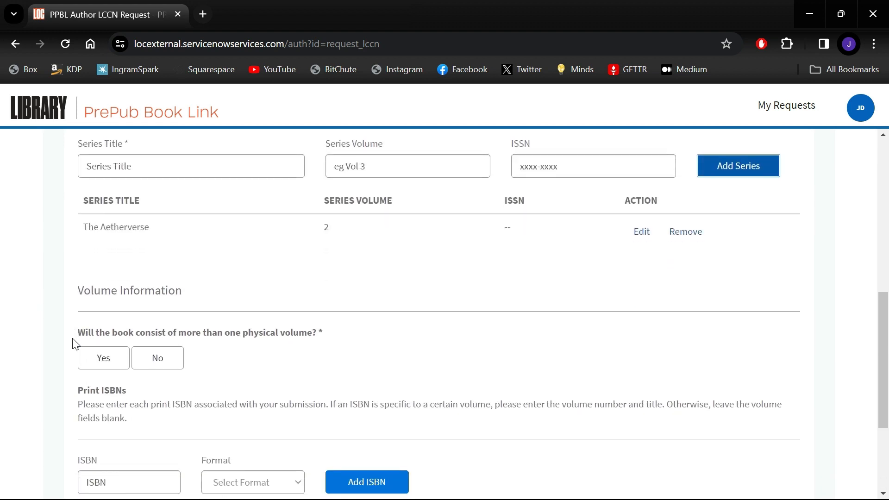
scroll(72, 325, "down", 1)
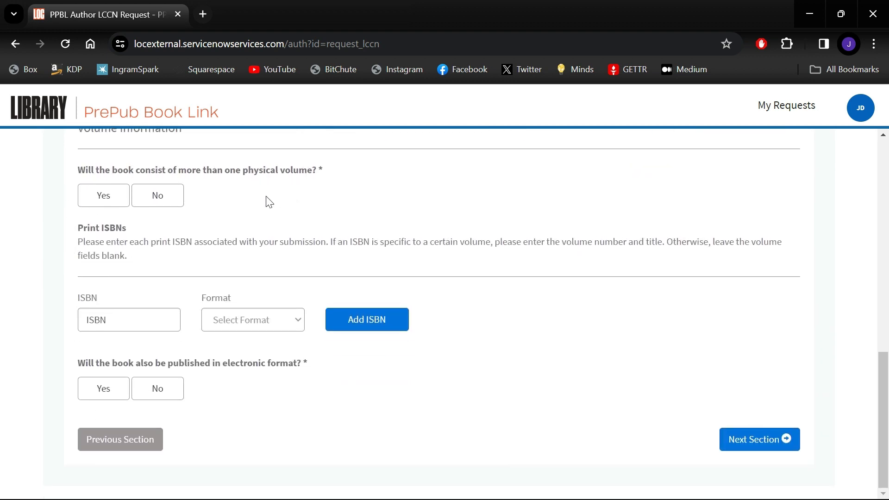
left_click(169, 201)
left_click(169, 201)
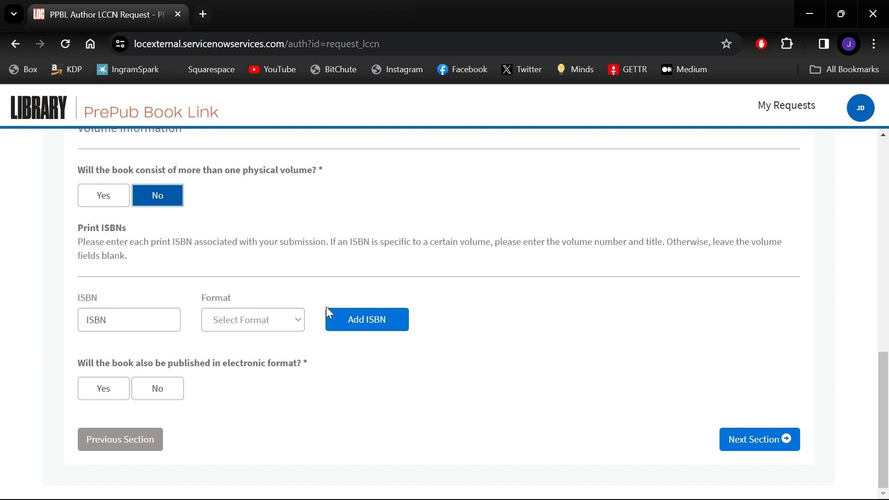
left_click(123, 321)
key("ctrl+v")
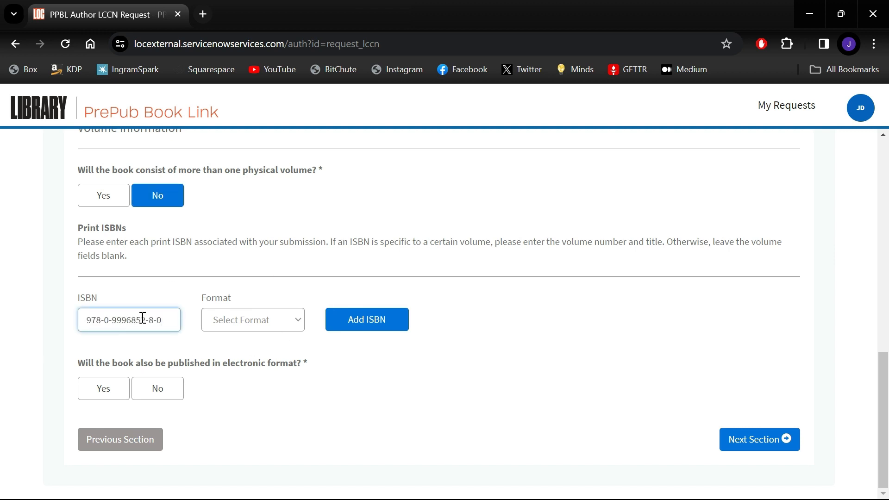
left_click(248, 318)
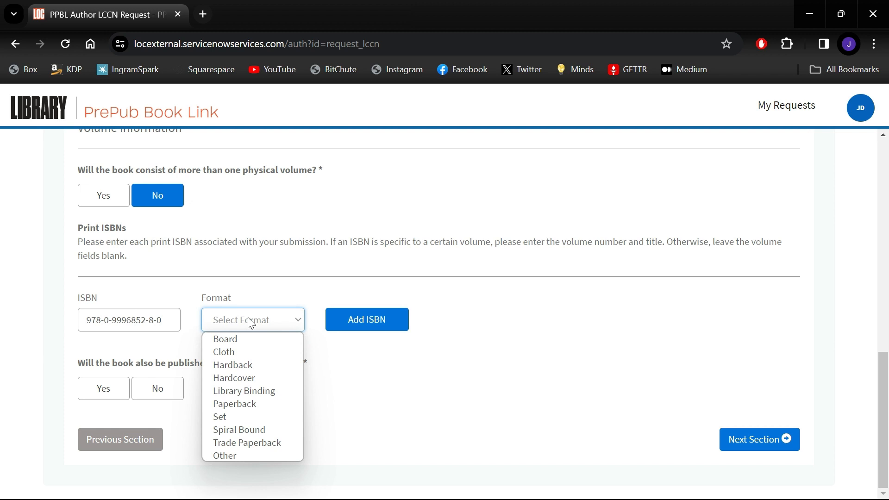
left_click(246, 403)
left_click(366, 332)
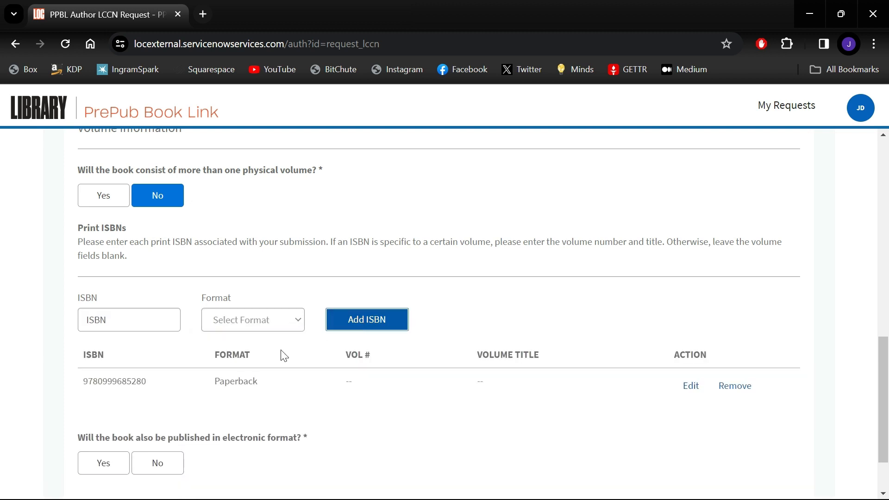
Answer Yes to electronic publication and advance to the summary section.
scroll(176, 369, "down", 2)
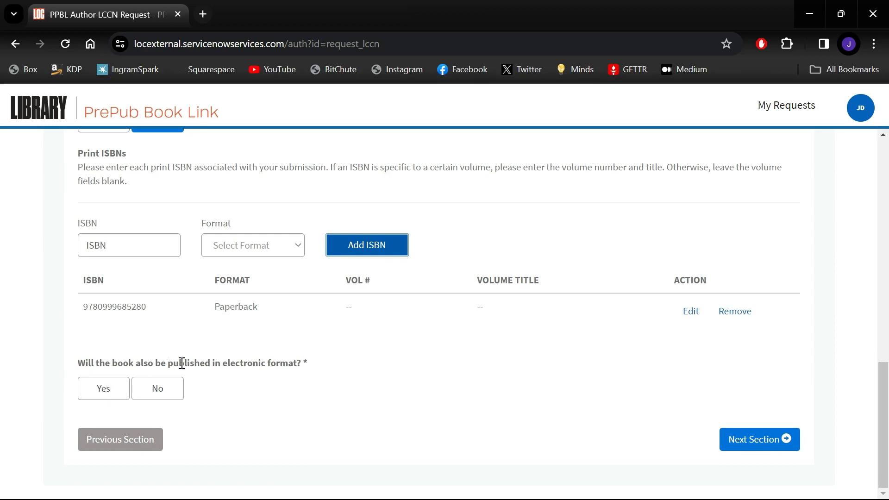
left_click(114, 401)
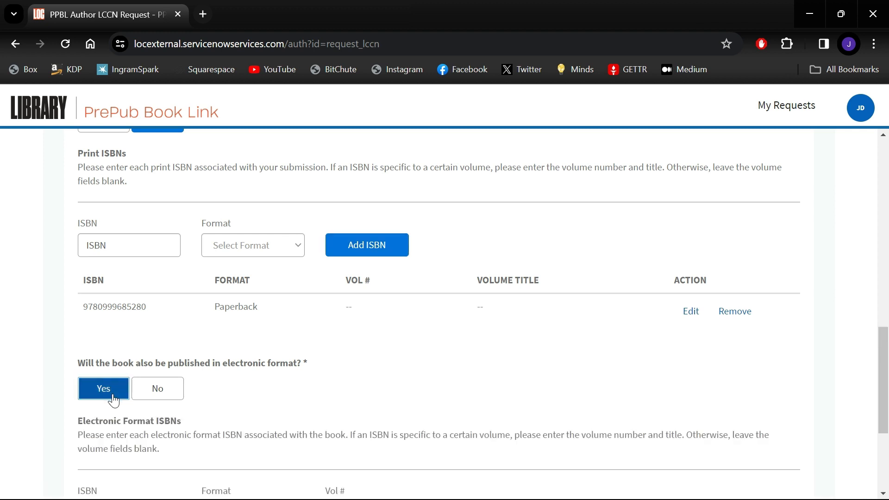
scroll(54, 398, "down", 4)
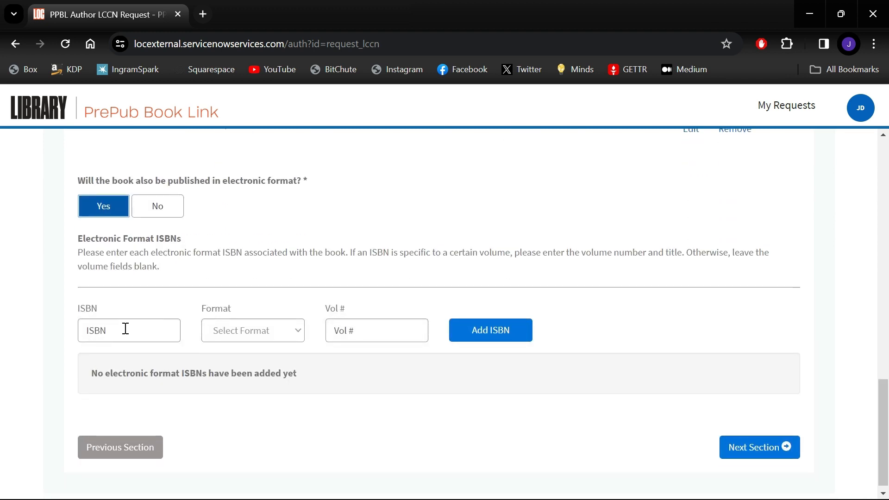
left_click(276, 331)
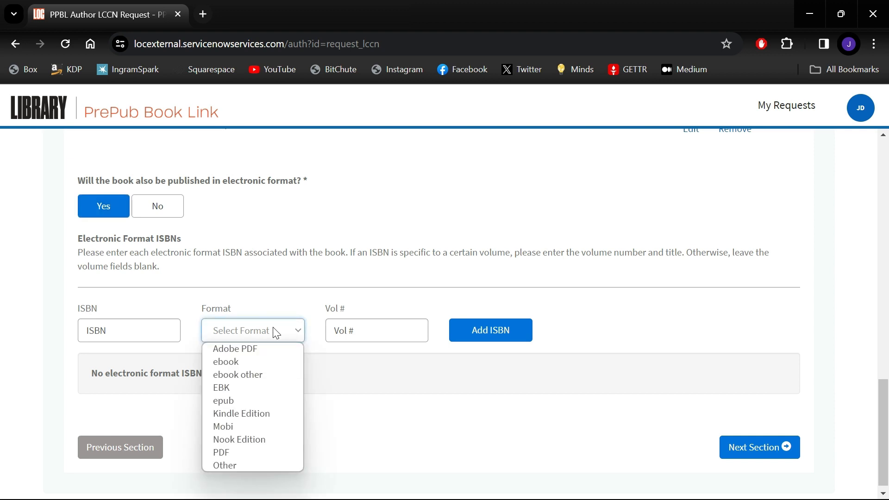
left_click(728, 398)
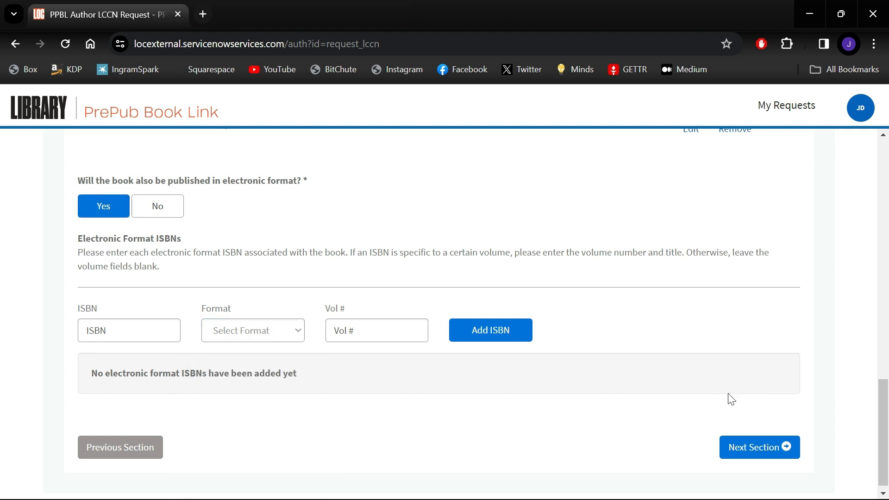
left_click(765, 454)
Leave Book Summary and Additional Info empty and continue to Confirm & Submit.
scroll(322, 343, "down", 3)
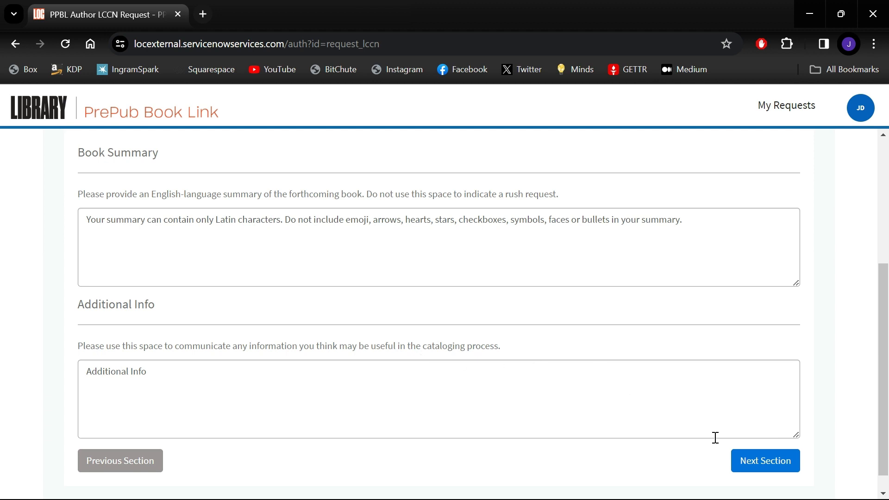
left_click(743, 461)
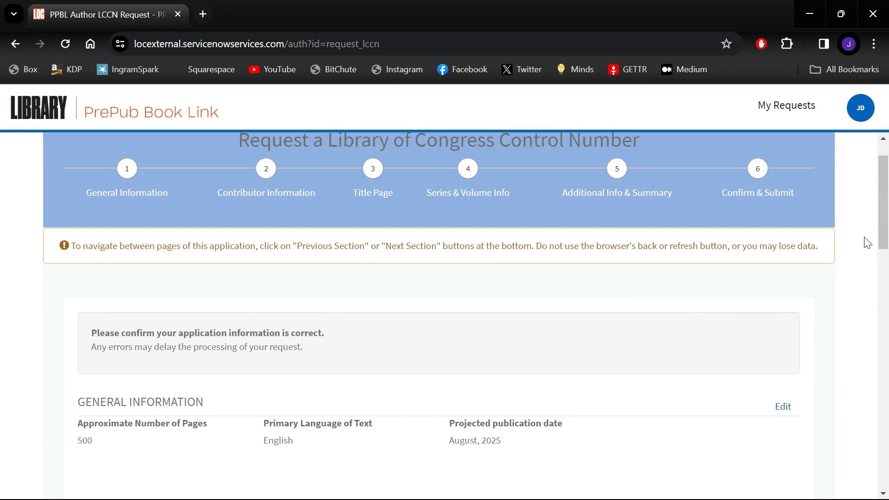
Look over the review page, return to the author home page, and open My Requests.
left_click_drag(882, 198, 886, 350)
scroll(318, 359, "down", 5)
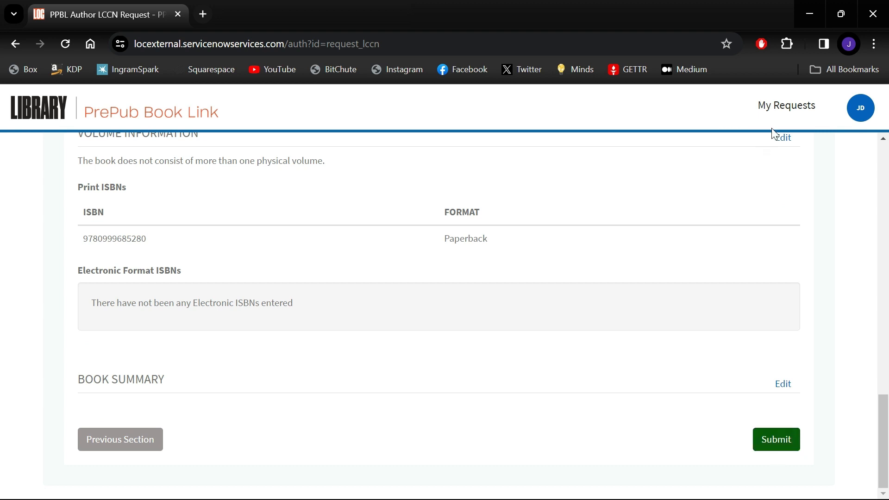
left_click(52, 111)
scroll(212, 348, "down", 2)
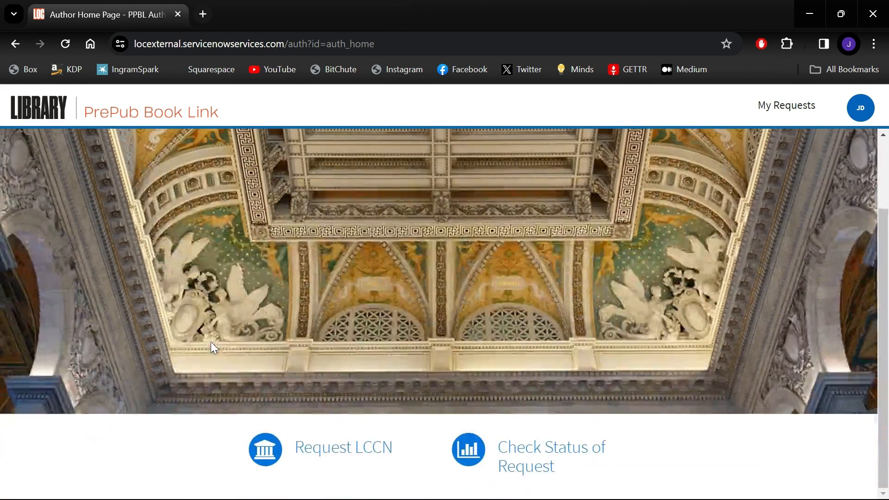
left_click(552, 465)
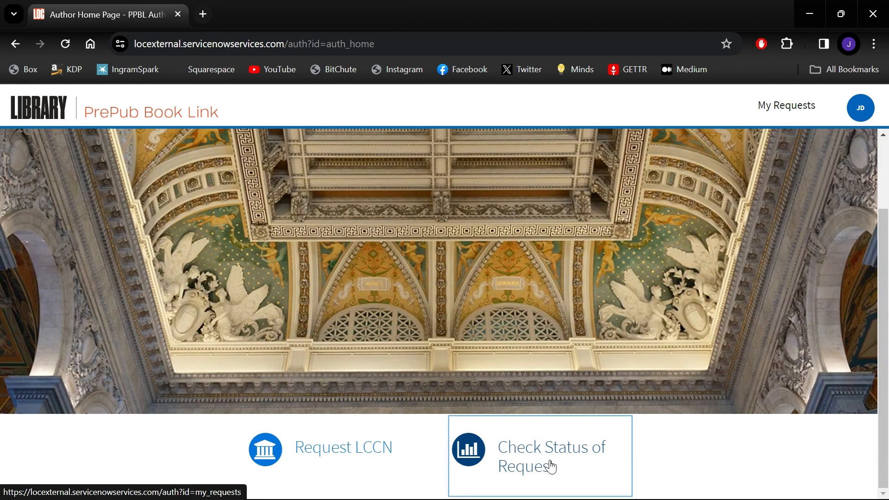